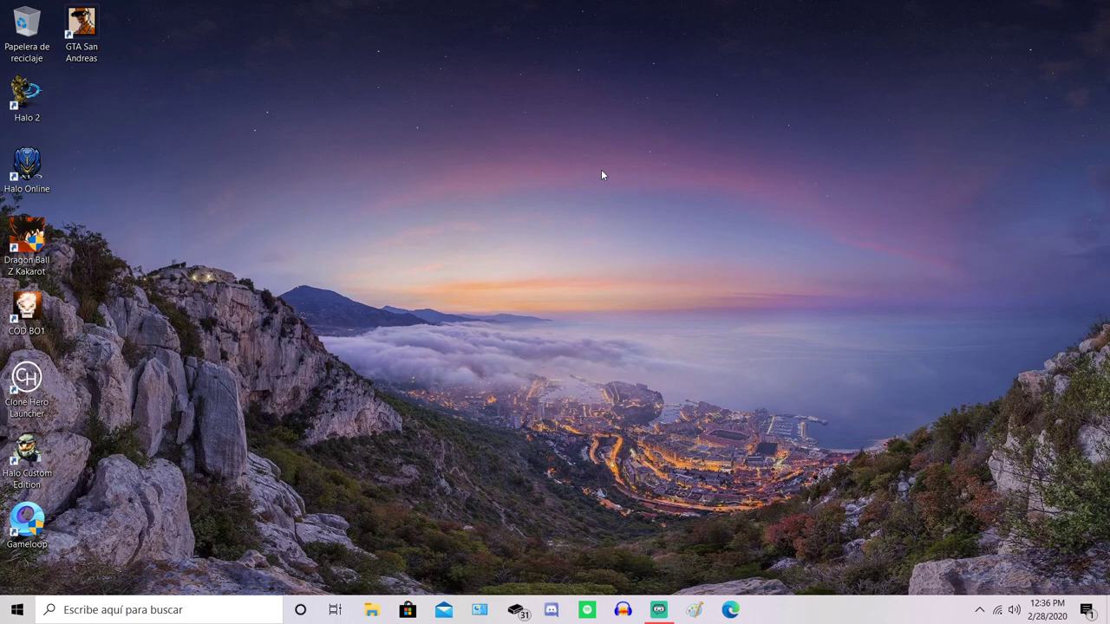
# - Move the Clone Hero Launcher shortcut to an empty area near the upper middle of the desktop
pyautogui.moveTo(37, 388)
pyautogui.mouseDown()
pyautogui.moveTo(298, 360)
pyautogui.moveTo(575, 251)
pyautogui.moveTo(576, 182)
pyautogui.moveTo(557, 133)
pyautogui.moveTo(531, 109)
pyautogui.mouseUp()
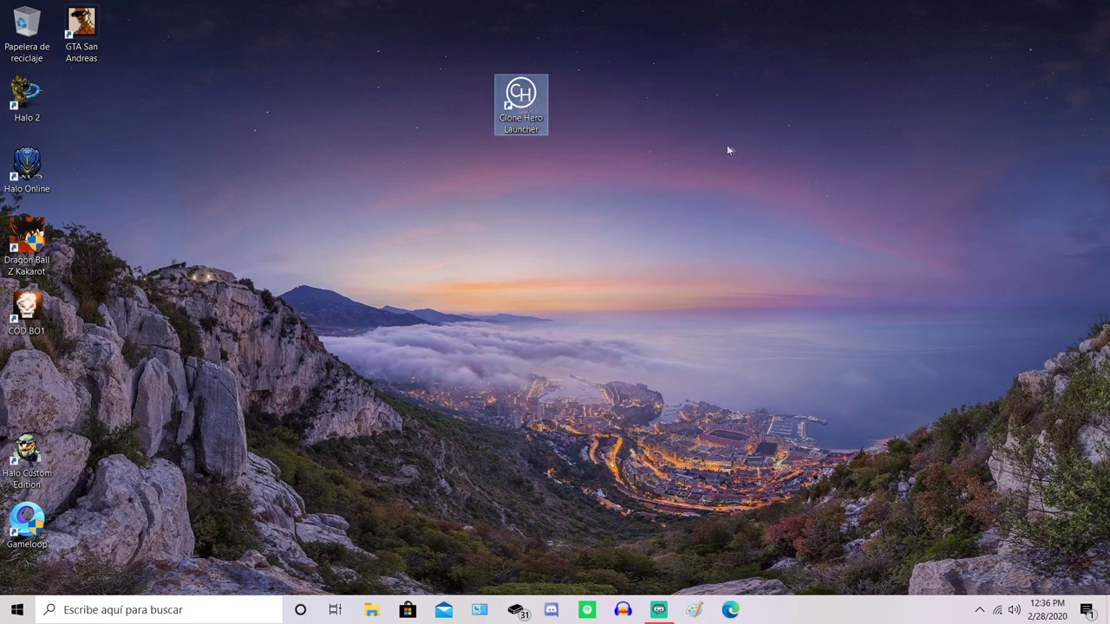
pyautogui.click(662, 122)
pyautogui.moveTo(376, 66); pyautogui.dragTo(612, 265)
pyautogui.moveTo(429, 42); pyautogui.dragTo(607, 232)
pyautogui.moveTo(597, 42); pyautogui.dragTo(494, 189)
pyautogui.moveTo(427, 39); pyautogui.dragTo(623, 274)
pyautogui.moveTo(584, 71); pyautogui.dragTo(490, 254)
pyautogui.moveTo(436, 54); pyautogui.dragTo(635, 258)
pyautogui.moveTo(588, 47); pyautogui.dragTo(421, 285)
pyautogui.moveTo(441, 39)
pyautogui.mouseDown()
pyautogui.moveTo(587, 218)
pyautogui.moveTo(602, 91)
pyautogui.moveTo(470, 314)
pyautogui.mouseUp()
pyautogui.moveTo(456, 59); pyautogui.dragTo(651, 324)
pyautogui.moveTo(589, 69); pyautogui.dragTo(438, 247)
pyautogui.moveTo(427, 54)
pyautogui.mouseDown()
pyautogui.moveTo(573, 179)
pyautogui.moveTo(591, 143)
pyautogui.mouseUp()
# - Locate the clonehero-win64 folder in Archivos de programa (x86) on drive Acer (C:), and close the file explorer
pyautogui.click(371, 610)
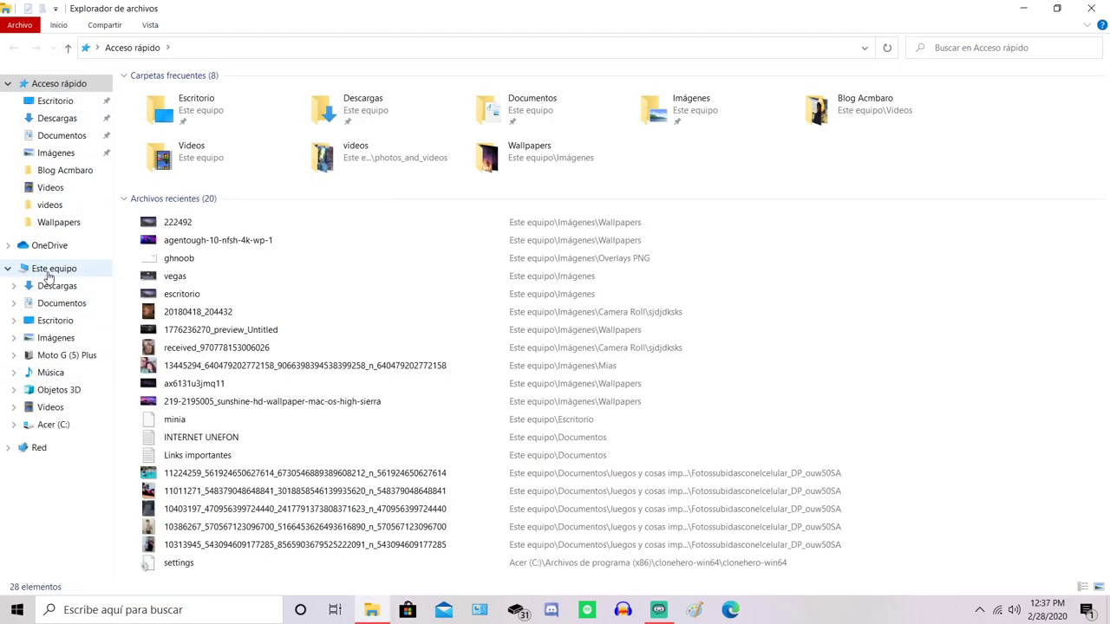
pyautogui.click(52, 267)
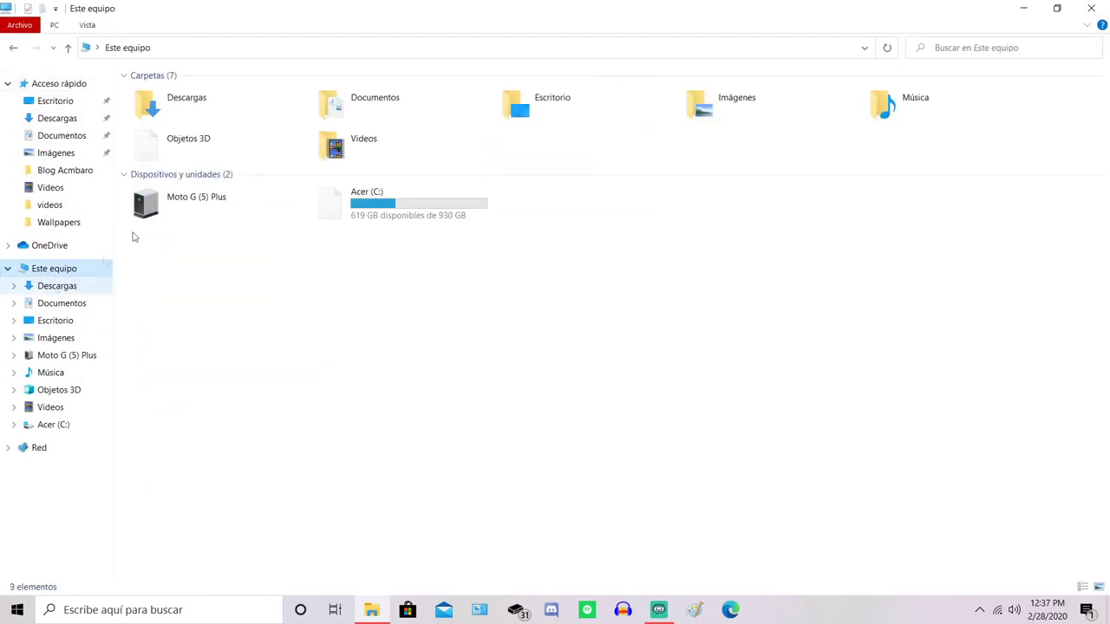
pyautogui.doubleClick(382, 204)
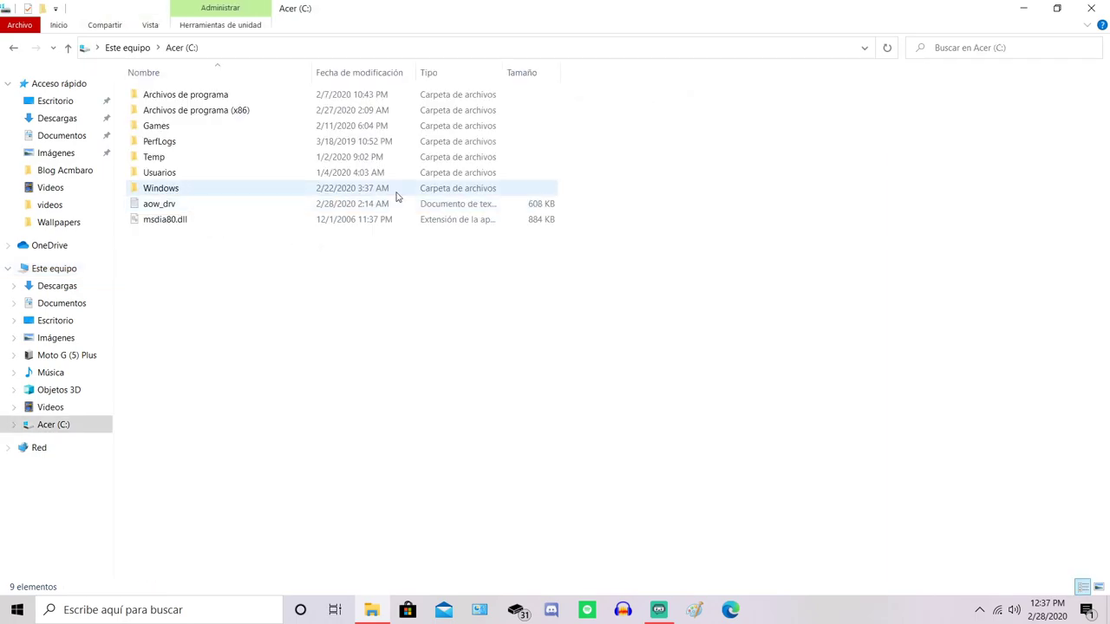
pyautogui.doubleClick(211, 111)
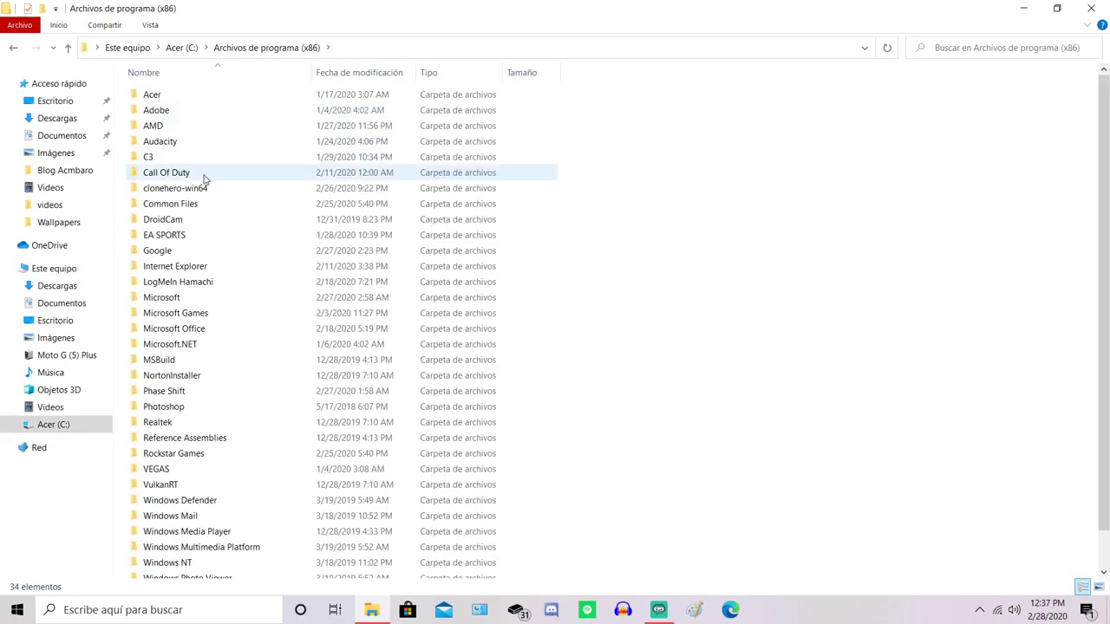
pyautogui.click(221, 188)
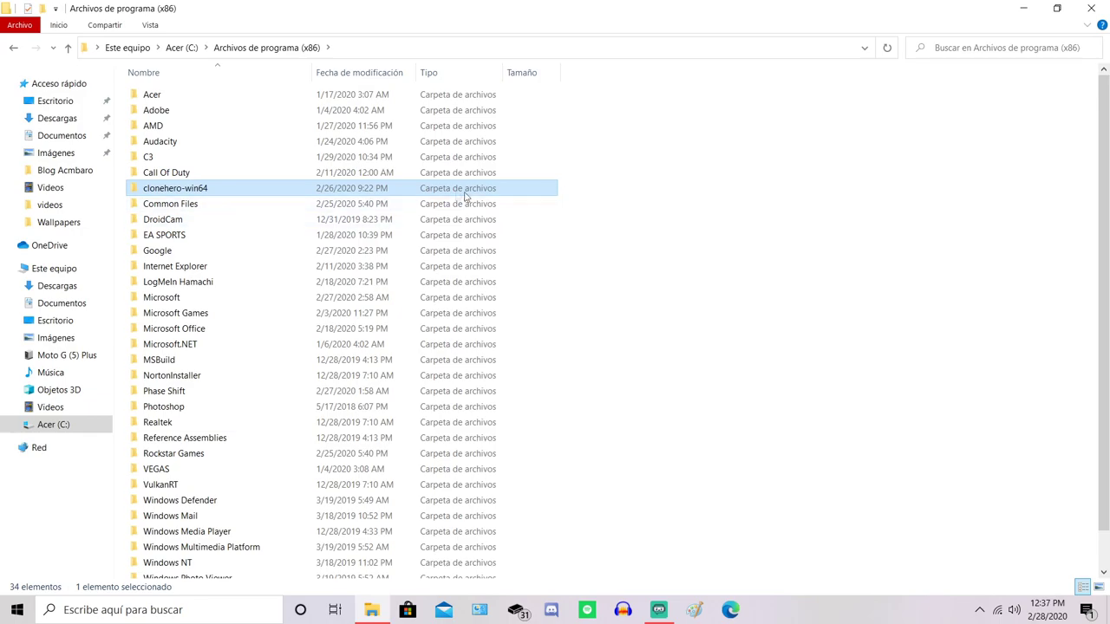
pyautogui.click(1026, 8)
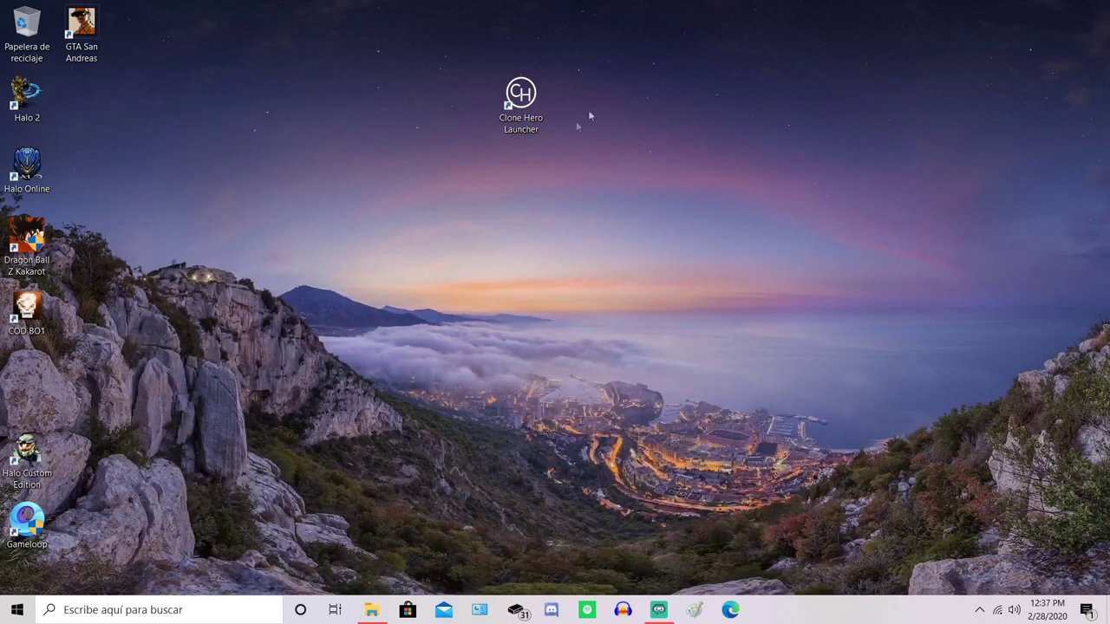
pyautogui.click(372, 612)
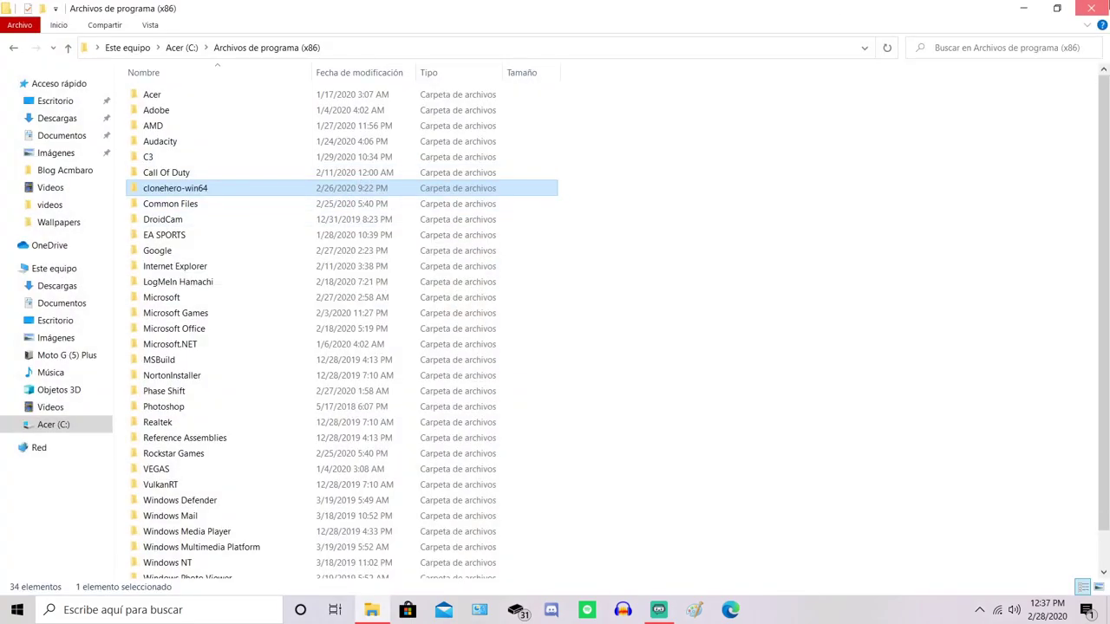
pyautogui.click(1091, 9)
# - Open the Clone Hero Launcher maximized and enable the Screenshots option in its settings
pyautogui.click(539, 87)
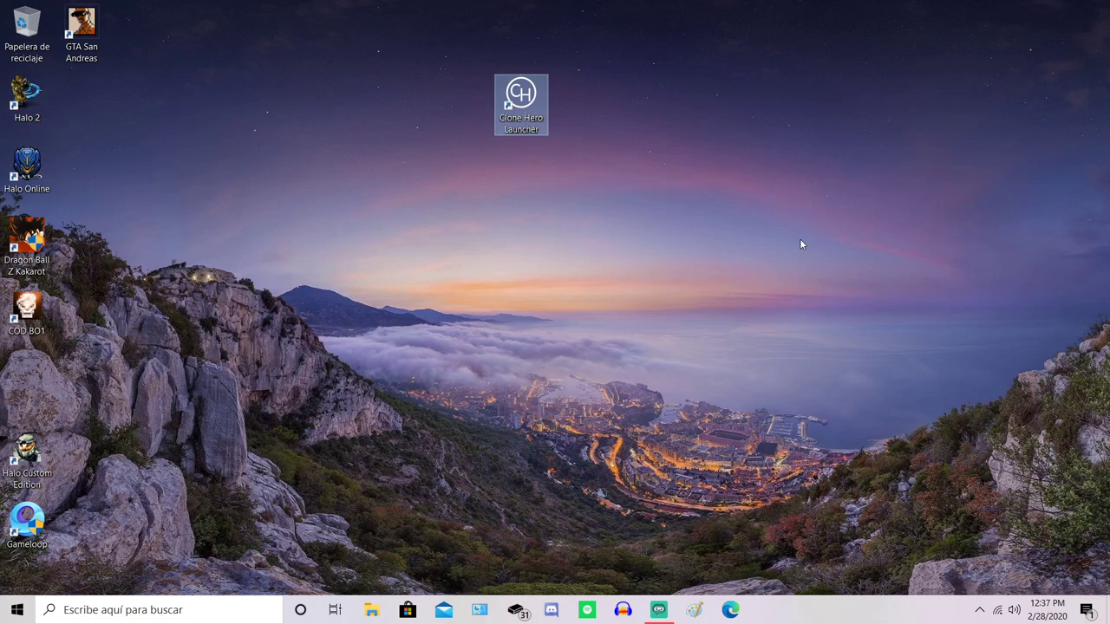
pyautogui.press('Return')
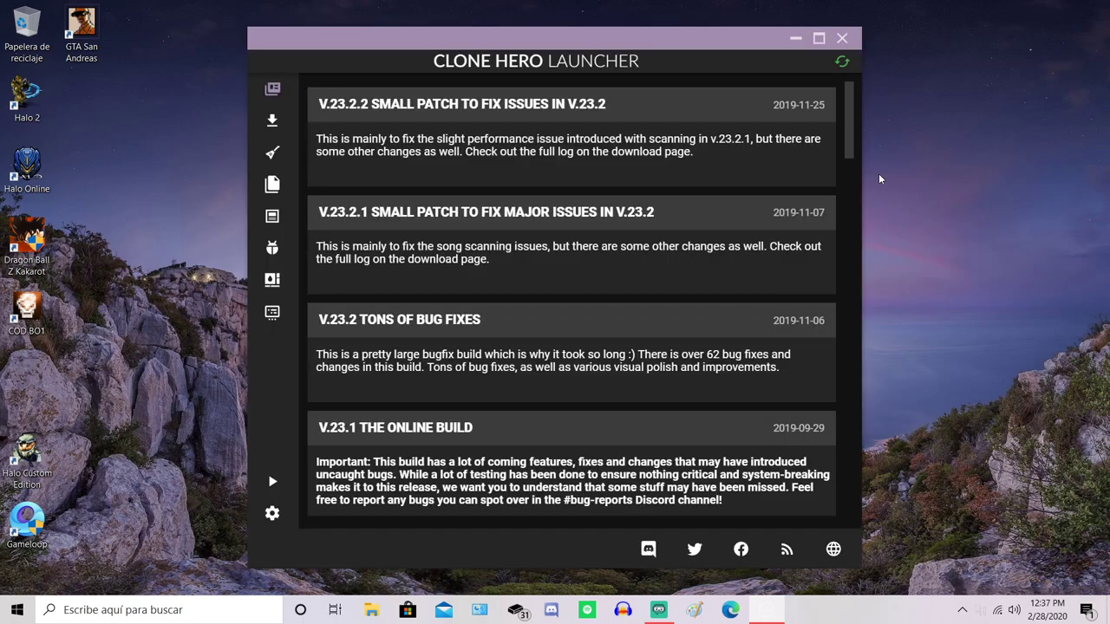
pyautogui.click(818, 38)
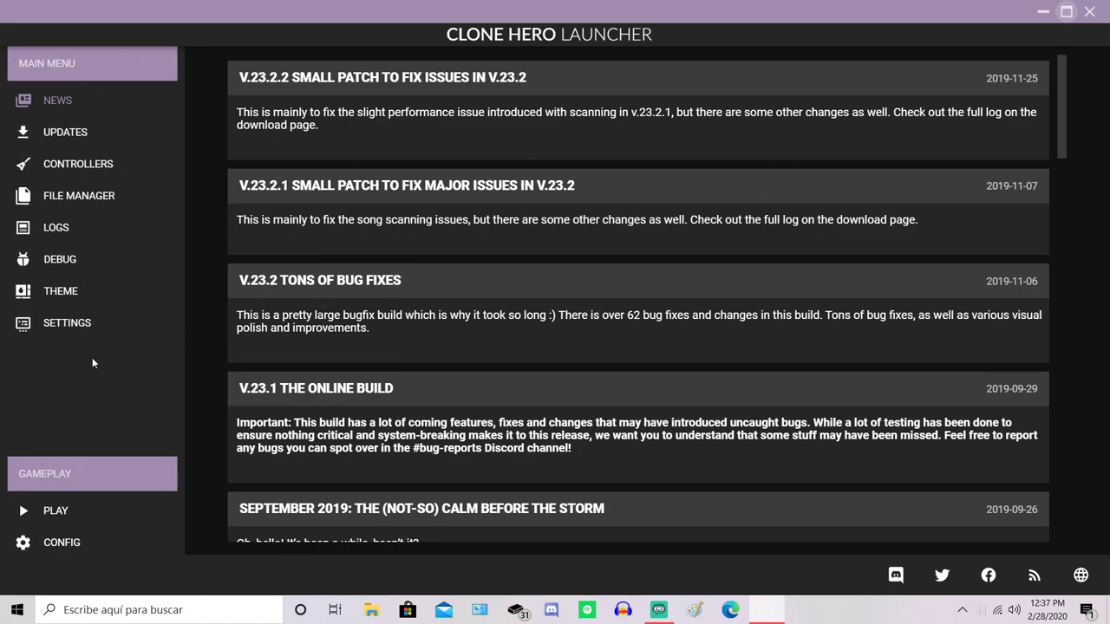
pyautogui.click(68, 325)
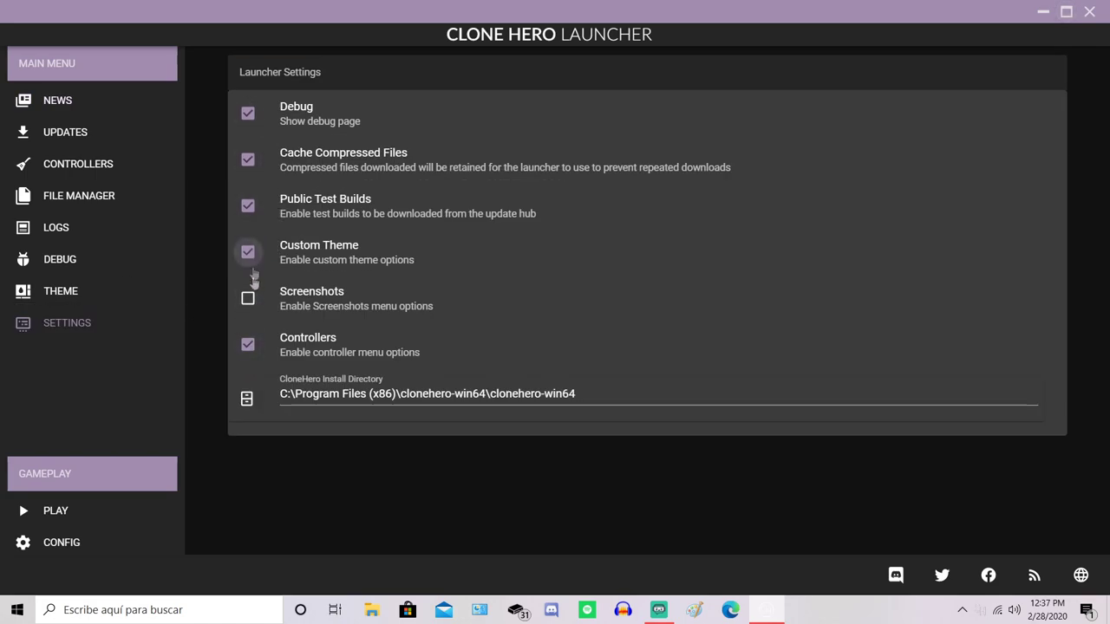
pyautogui.click(250, 311)
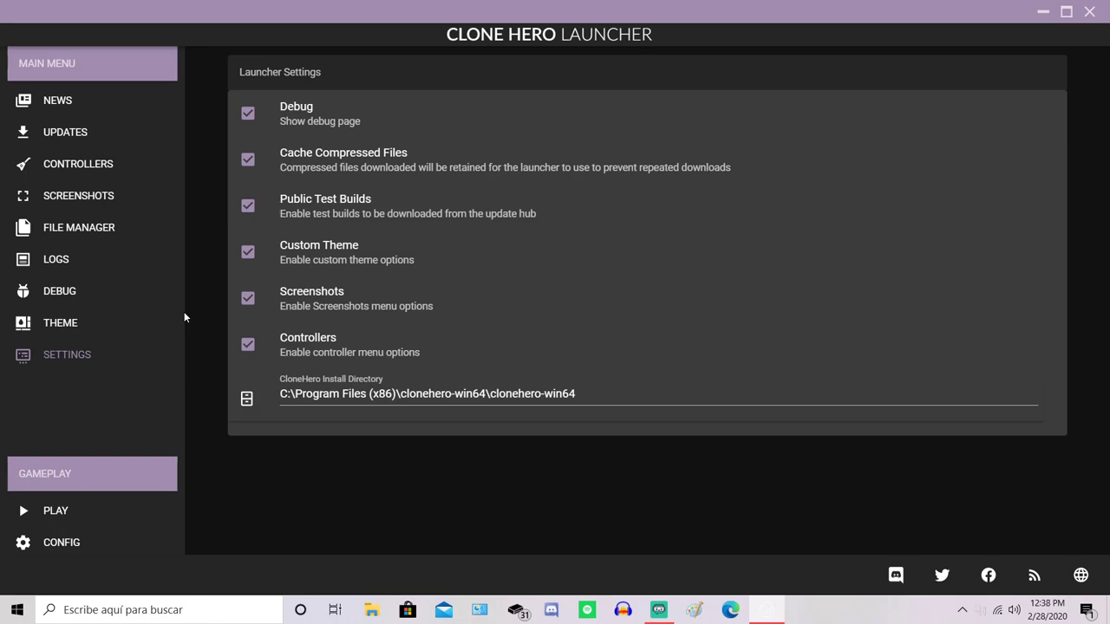
# - Examine the game versions available on the launcher's updates page, keeping v0.24.0.1543-master selected
pyautogui.click(81, 138)
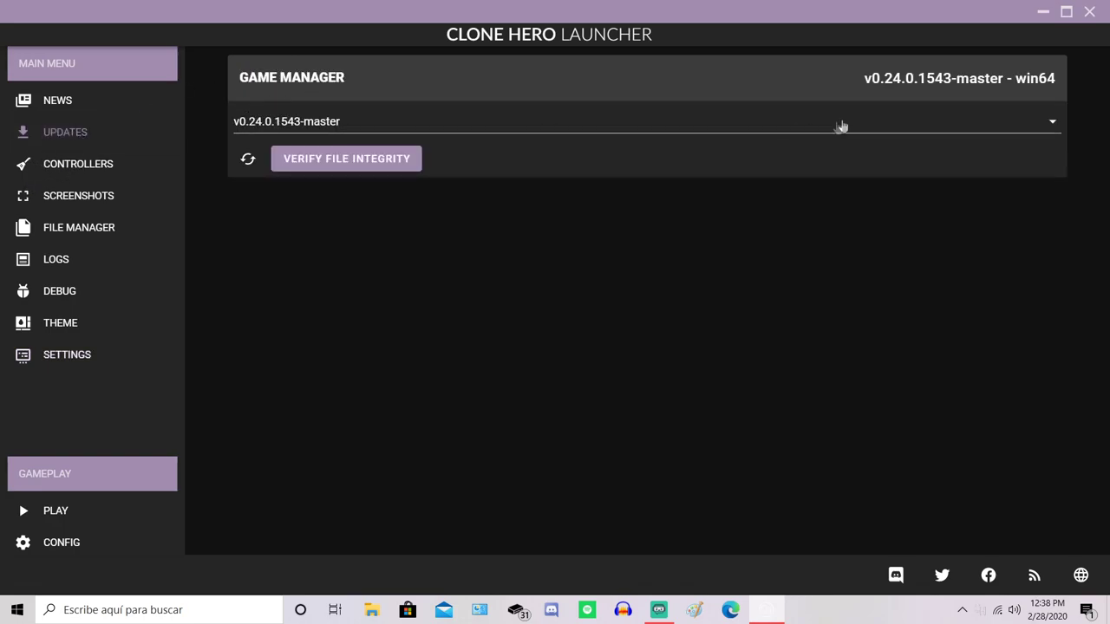
pyautogui.click(1053, 124)
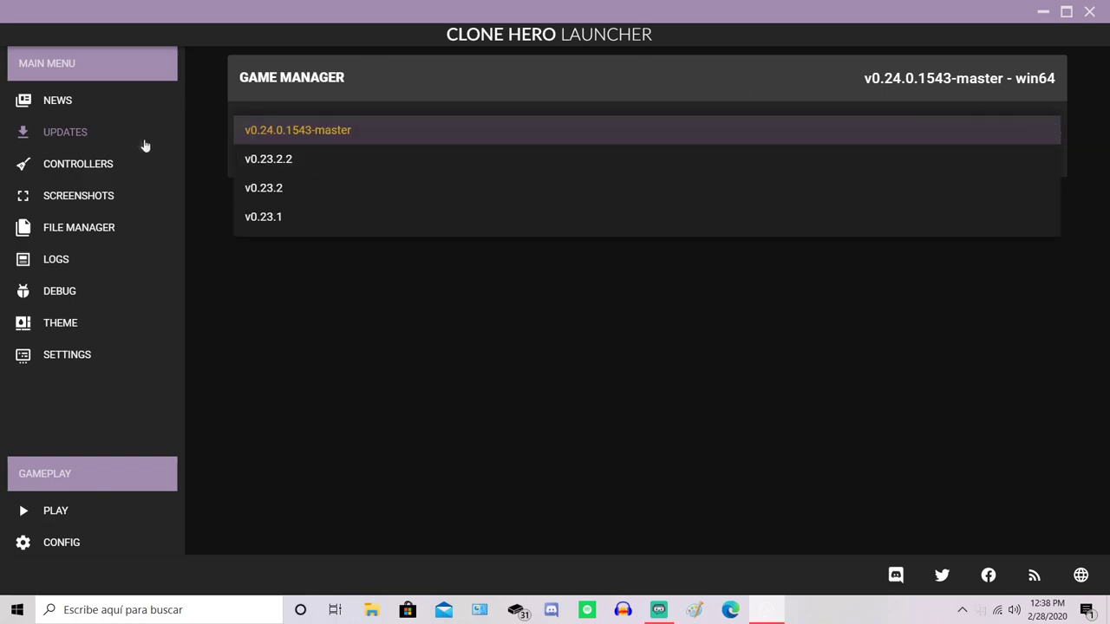
pyautogui.click(378, 338)
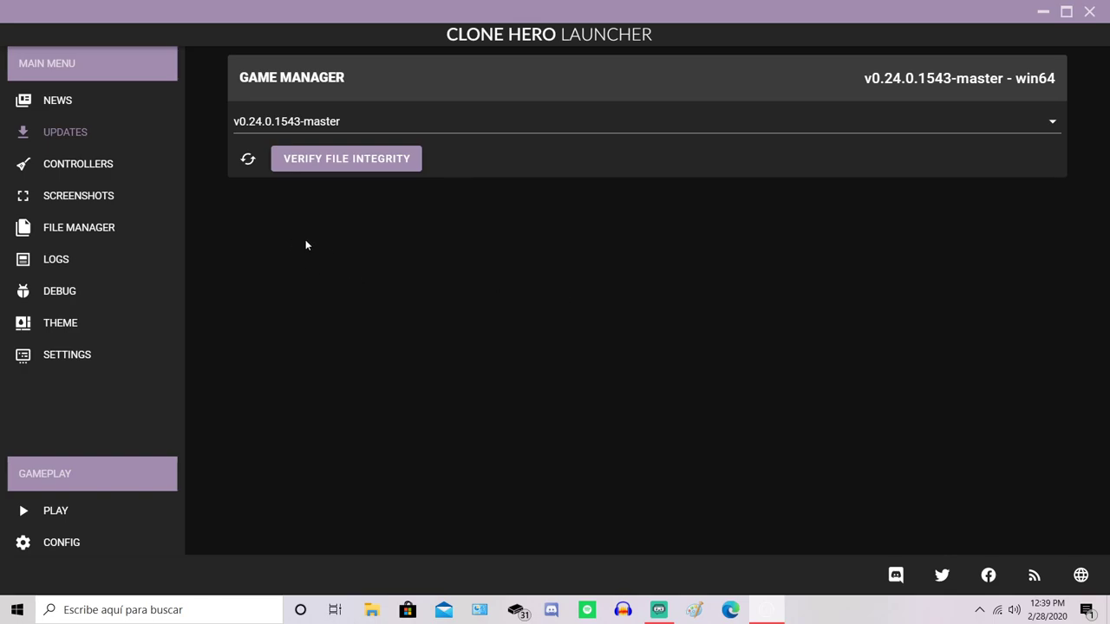
# - Start the Clone Hero game from its launcher
pyautogui.click(1043, 12)
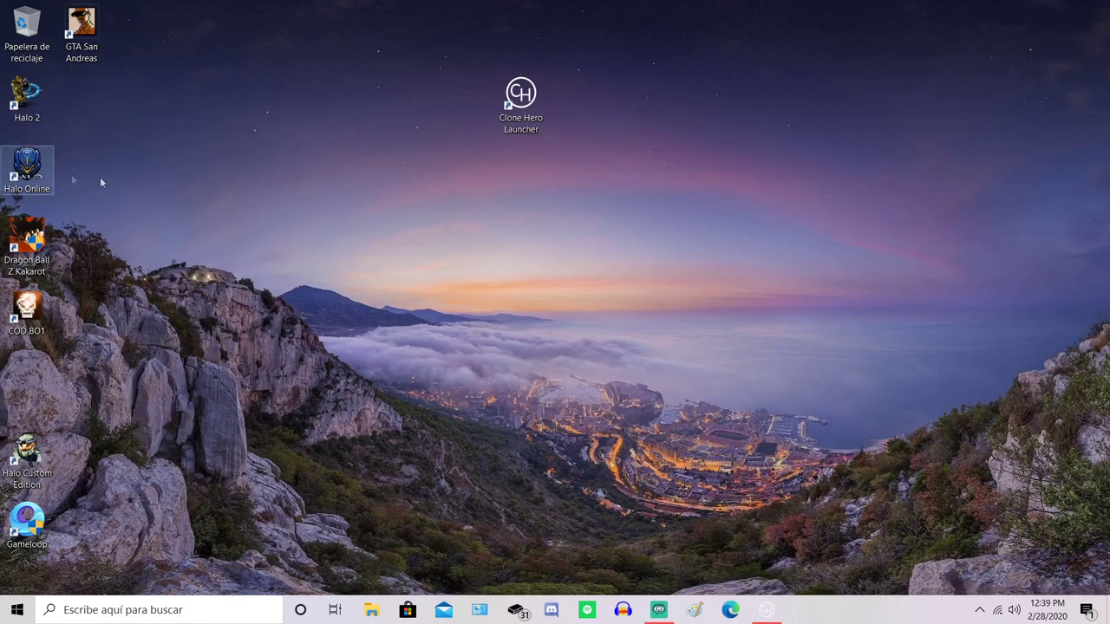
pyautogui.doubleClick(538, 117)
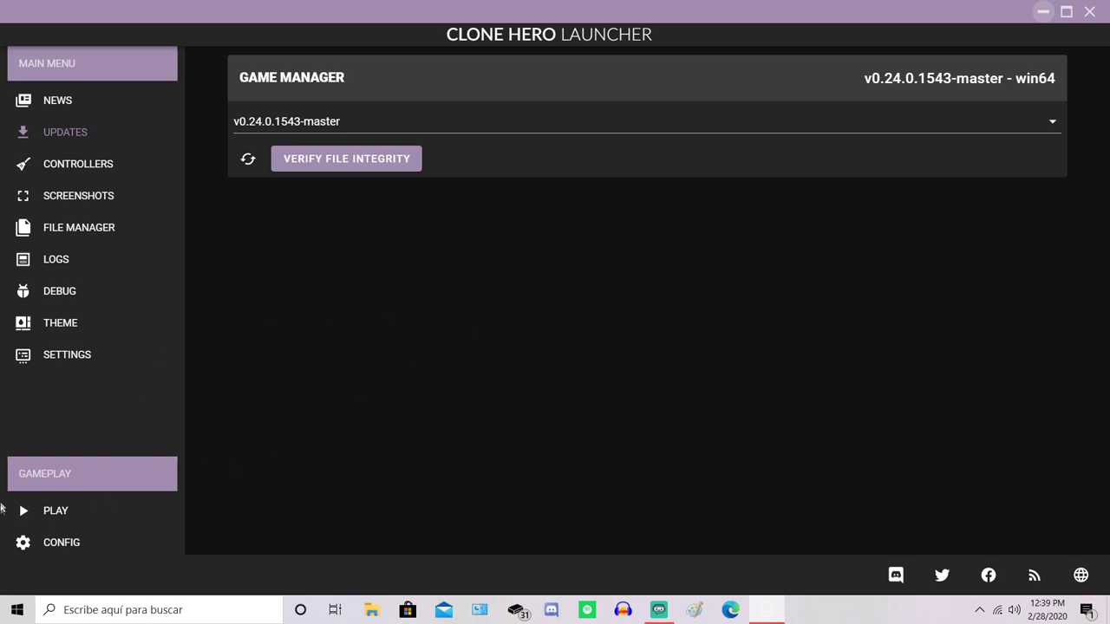
pyautogui.click(85, 513)
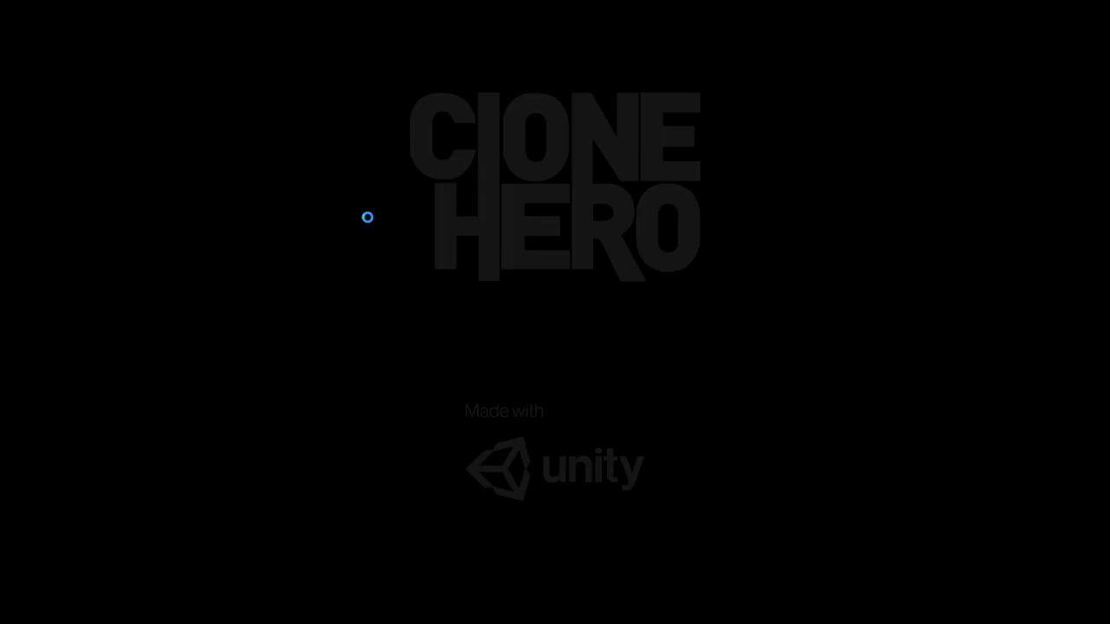
# - Lower Clone Hero's volume to the minimum in the Windows volume mixer and return to the game
pyautogui.press('super')
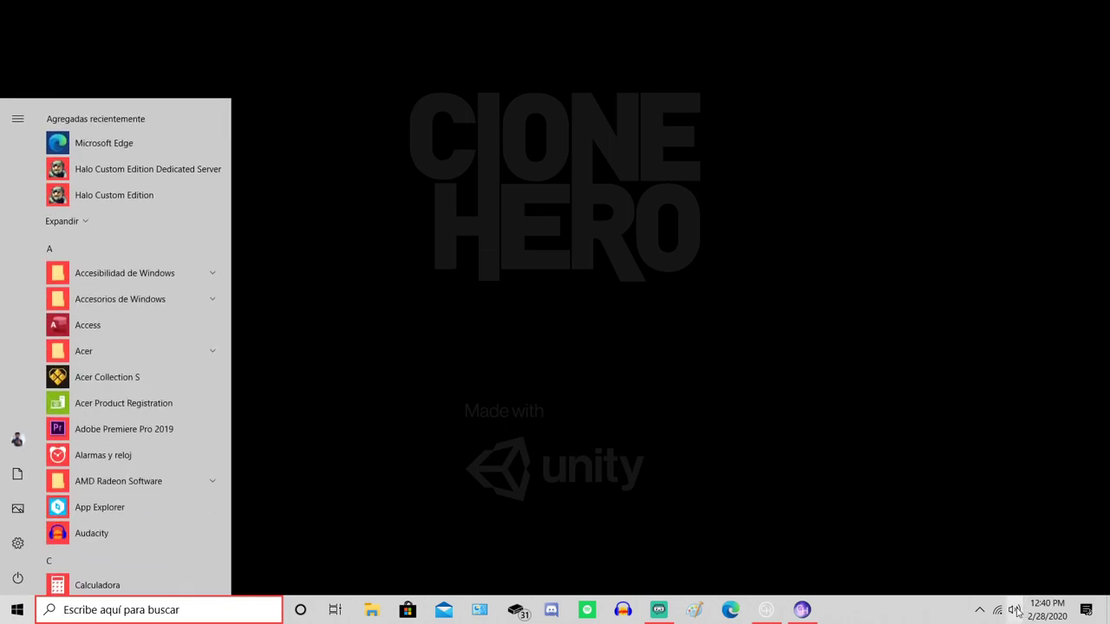
pyautogui.click(1016, 610)
pyautogui.rightClick(1016, 609)
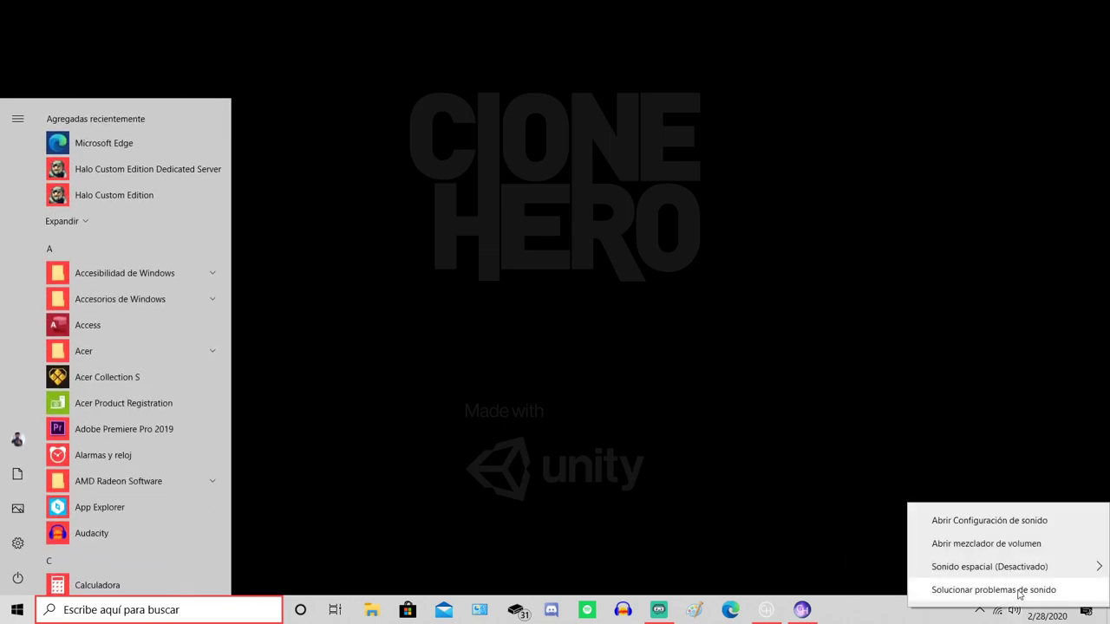
pyautogui.click(983, 543)
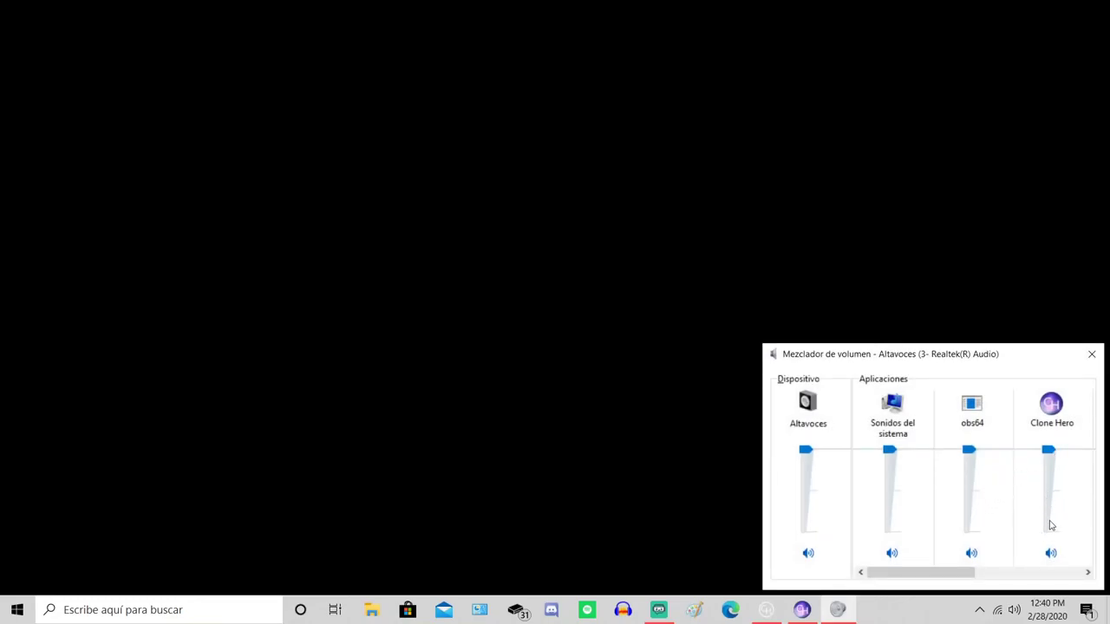
pyautogui.moveTo(1048, 450); pyautogui.dragTo(1049, 551)
pyautogui.hotkey('alt', 'Tab')
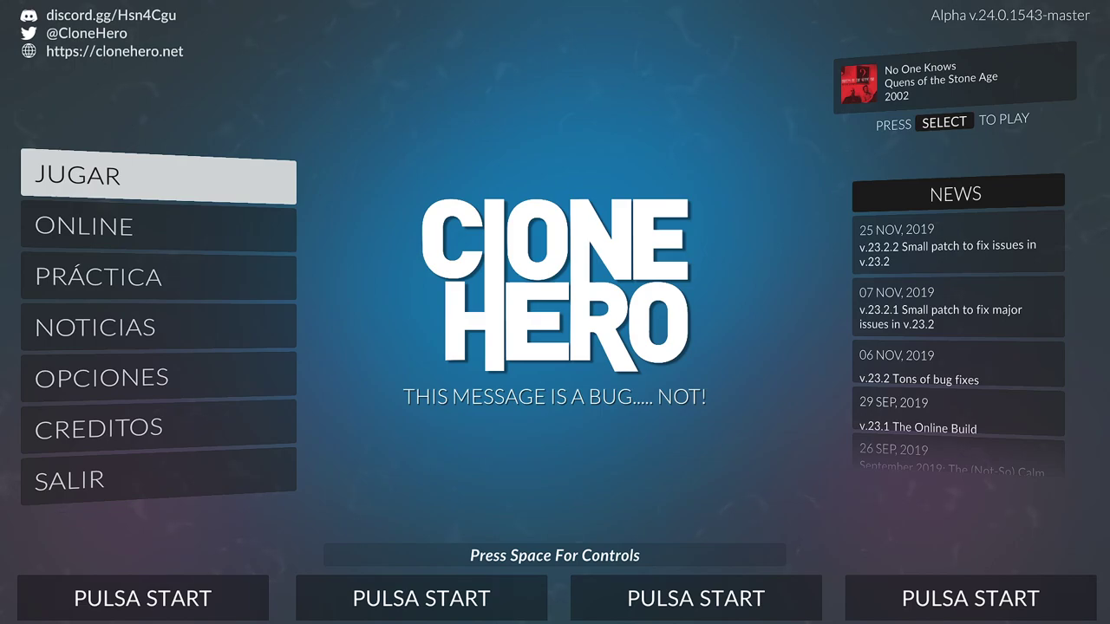
# - Join the game as the first player with the saved profile
pyautogui.press('Return')
pyautogui.press('Return')
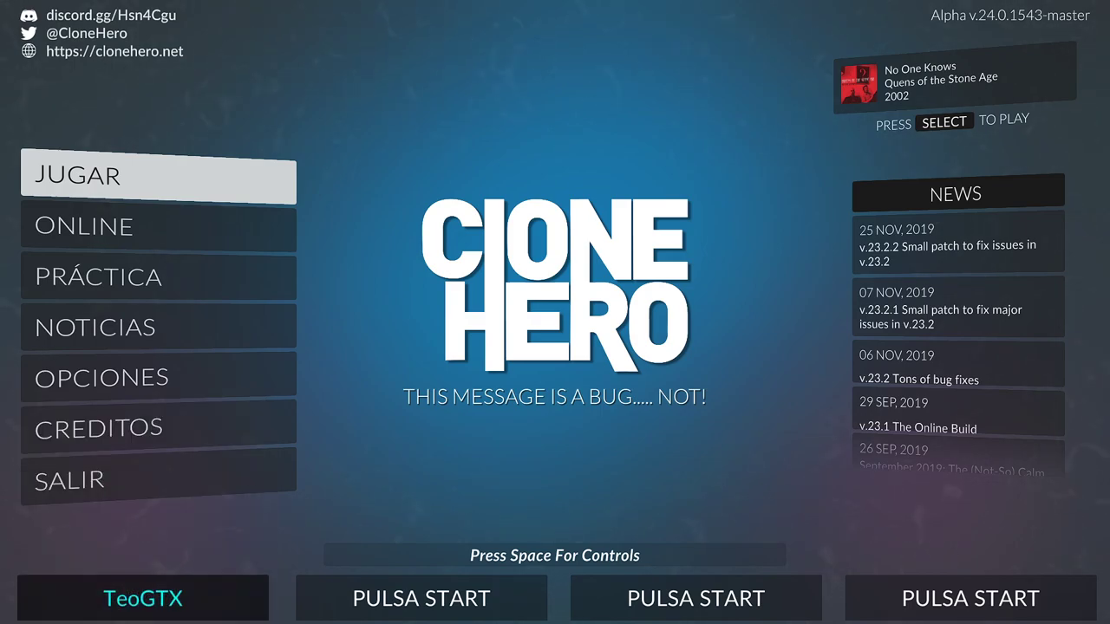
# - View the instrument choices for the song (Bang Your Head) Metal Health and return to the main menu
pyautogui.press('Return')
pyautogui.press('Return')
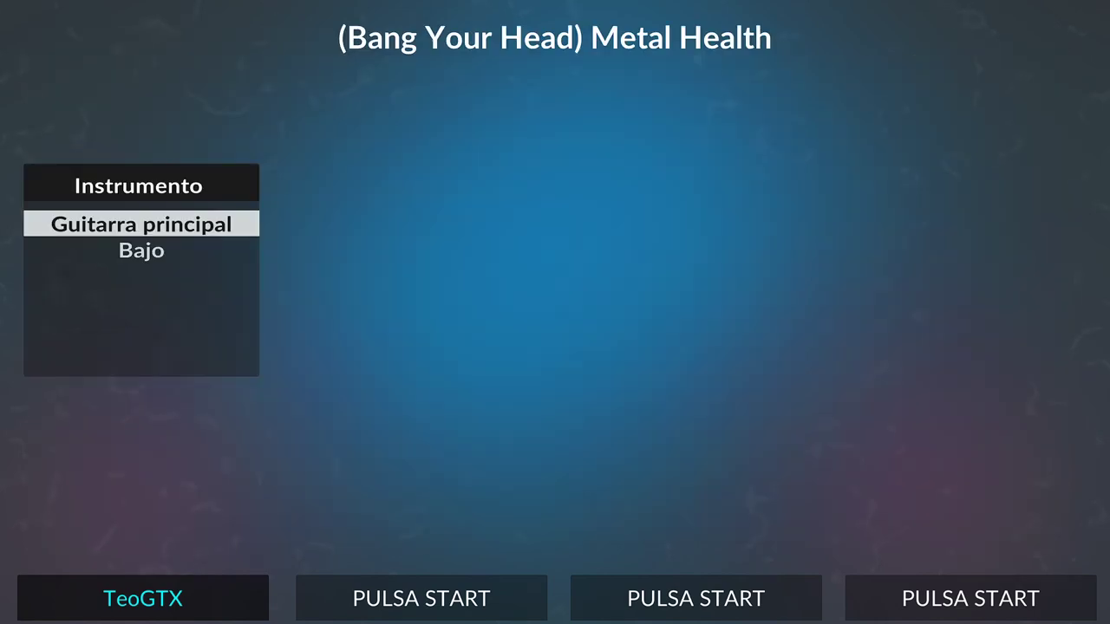
pyautogui.press('Down')
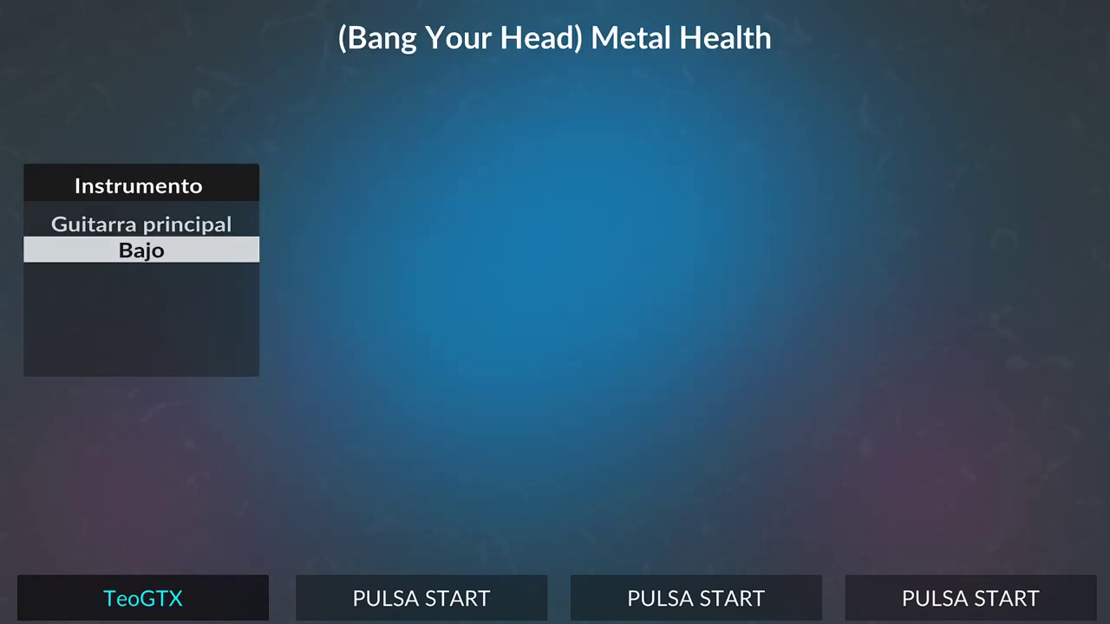
pyautogui.press('Escape')
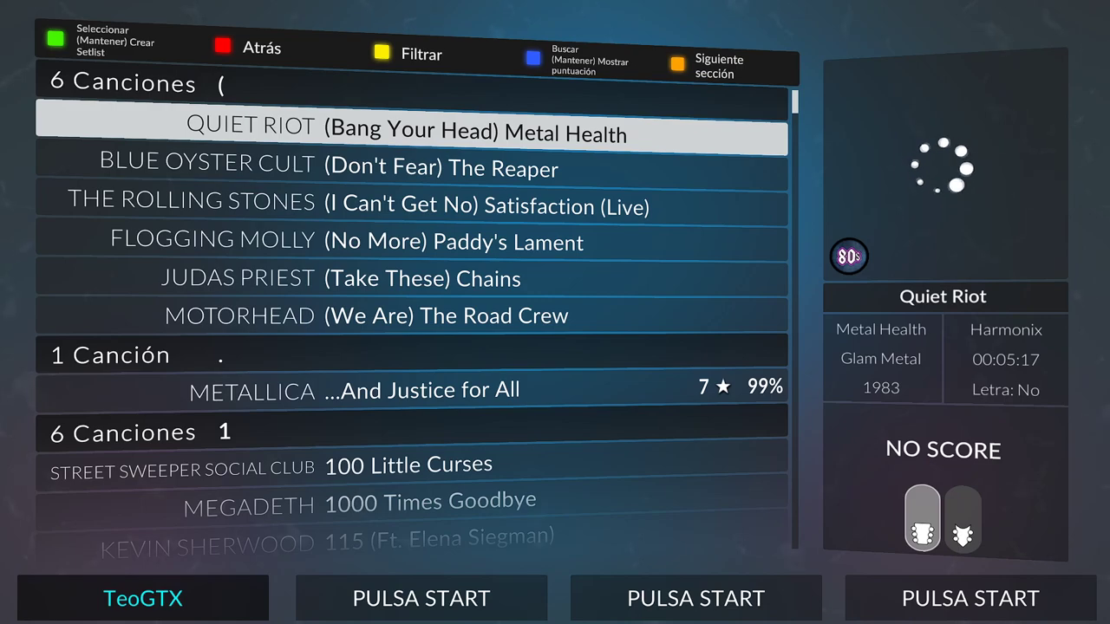
pyautogui.press('Escape')
# - Set the first player's controller type to Batería
pyautogui.press('Return')
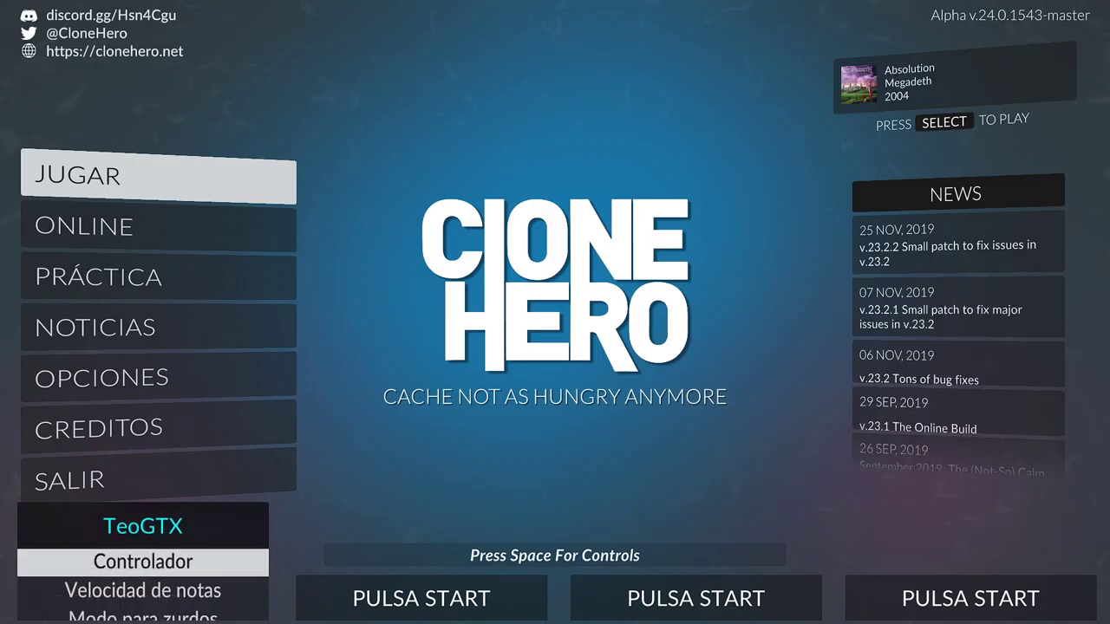
pyautogui.press('Return')
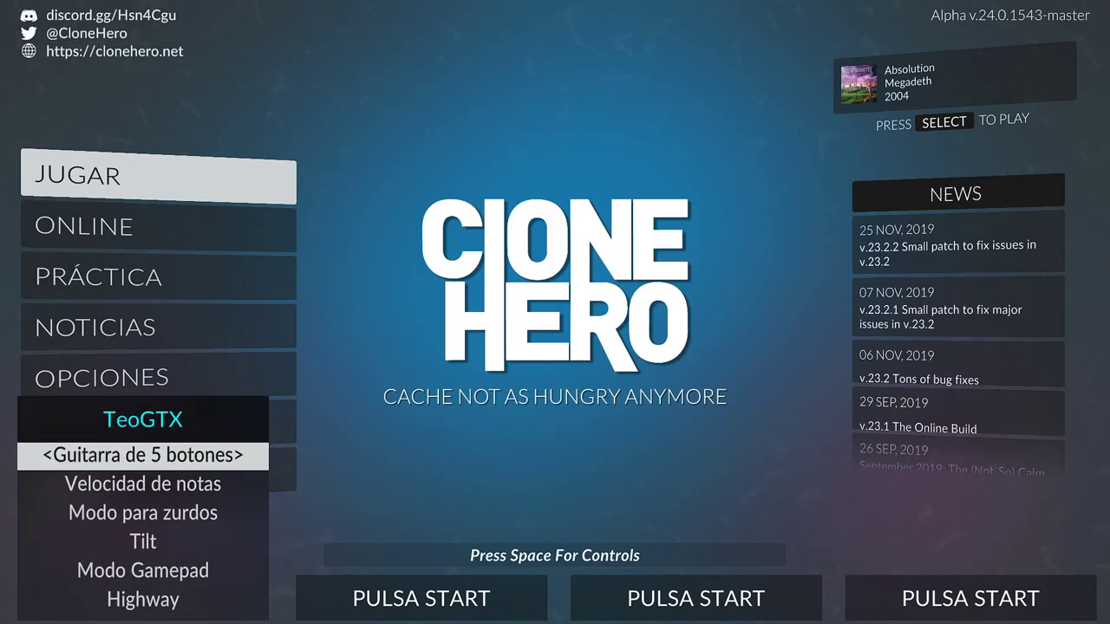
pyautogui.press('Right')
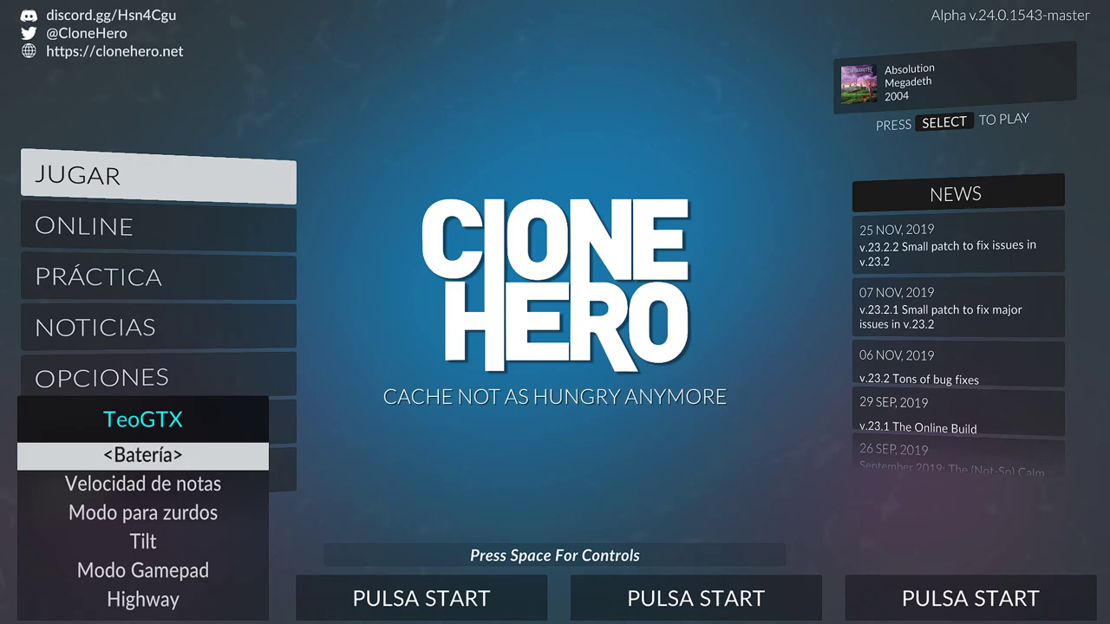
pyautogui.press('Return')
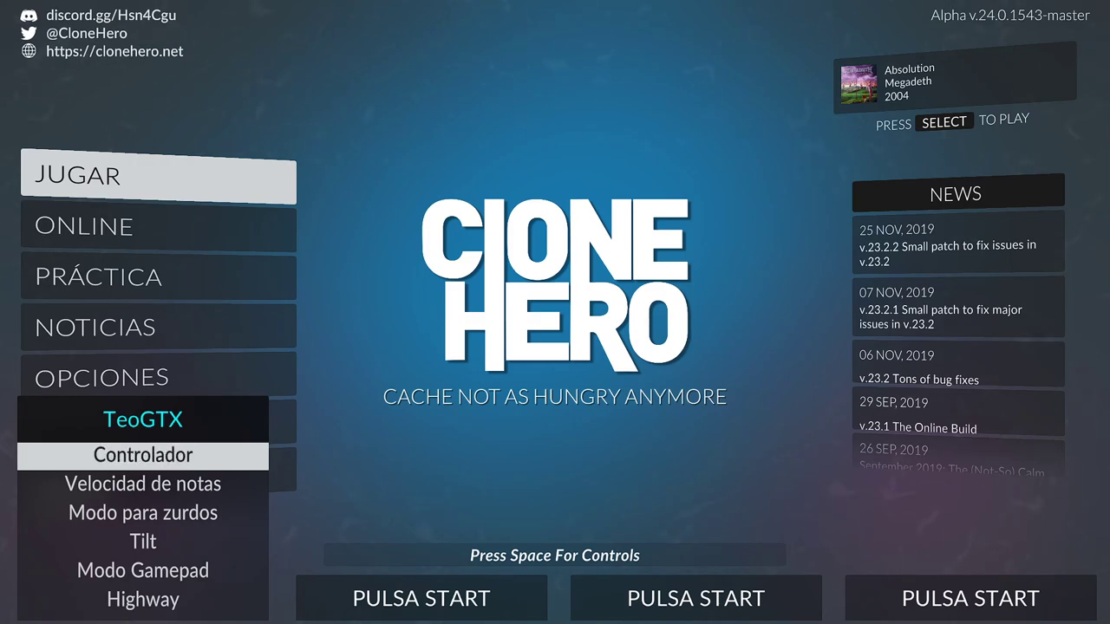
pyautogui.press('Escape')
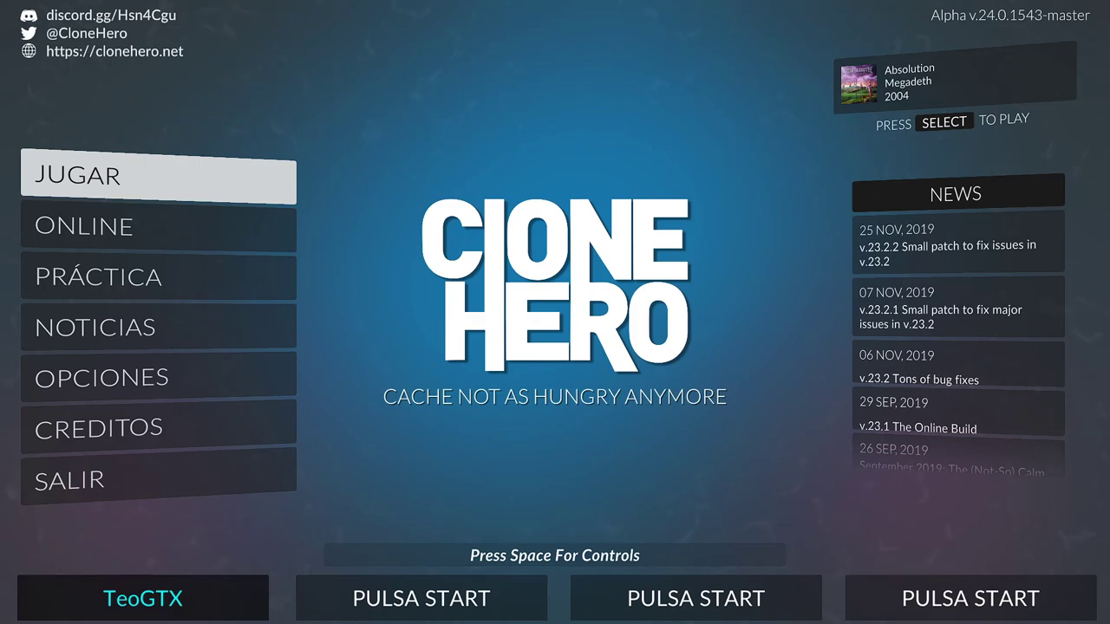
# - Review Player1's keyboard assignments in the controls screen and return to the main menu
pyautogui.press('space')
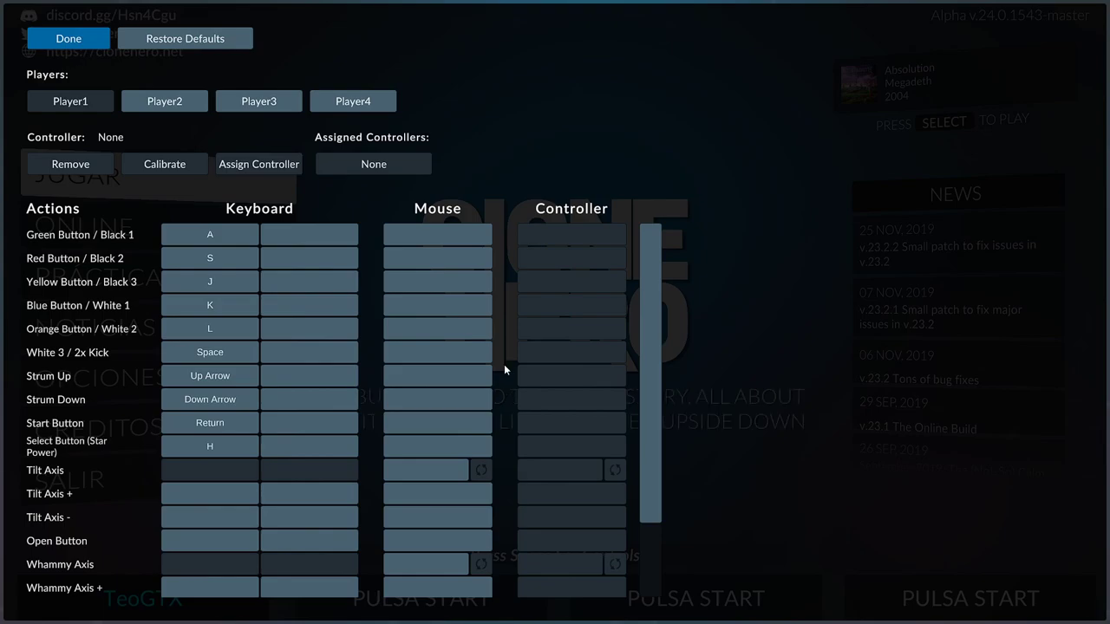
pyautogui.press('Escape')
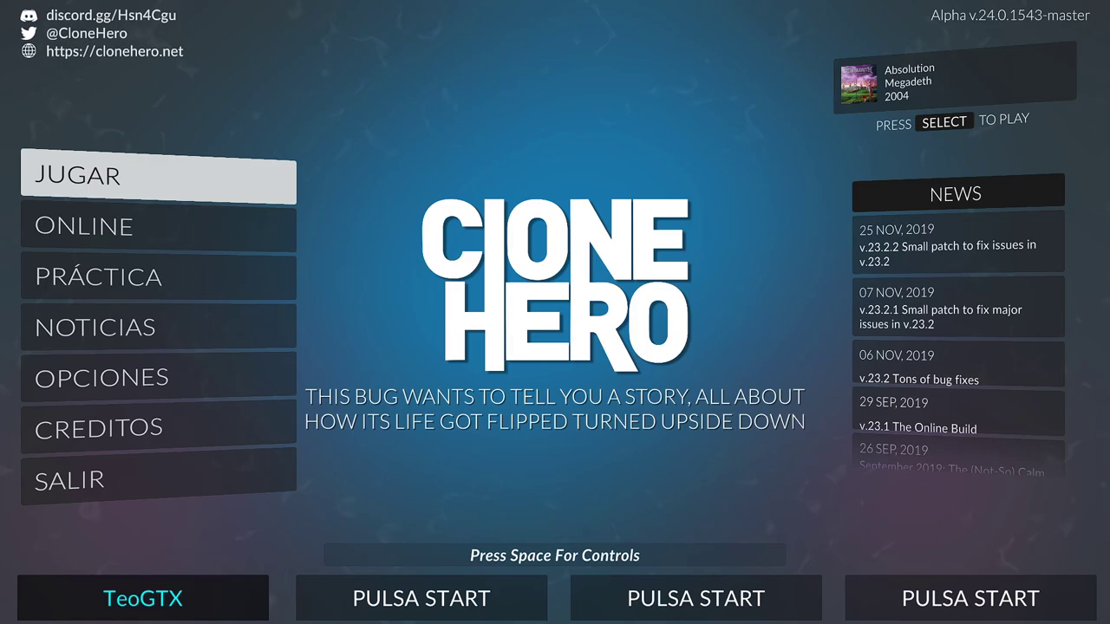
# - Start playing the song 4:00 A.M. by Avenged Sevenfold from the song list without any modifiers
pyautogui.press('1')
pyautogui.press('Up')
pyautogui.press('Up')
pyautogui.press('Up')
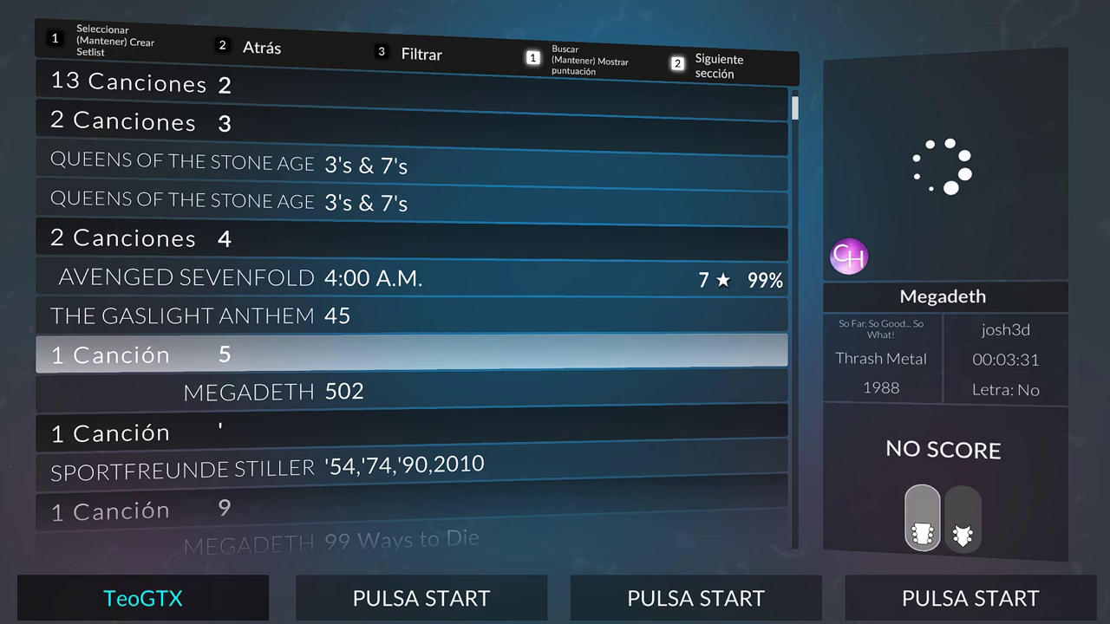
pyautogui.press('Up')
pyautogui.press('Up')
pyautogui.press('1')
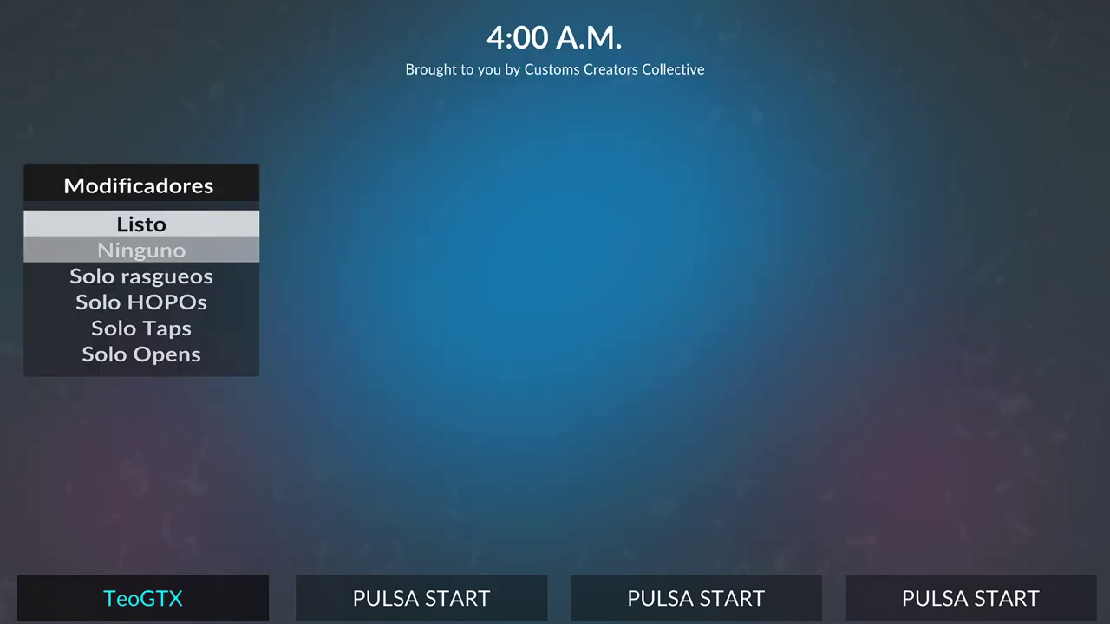
pyautogui.press('1')
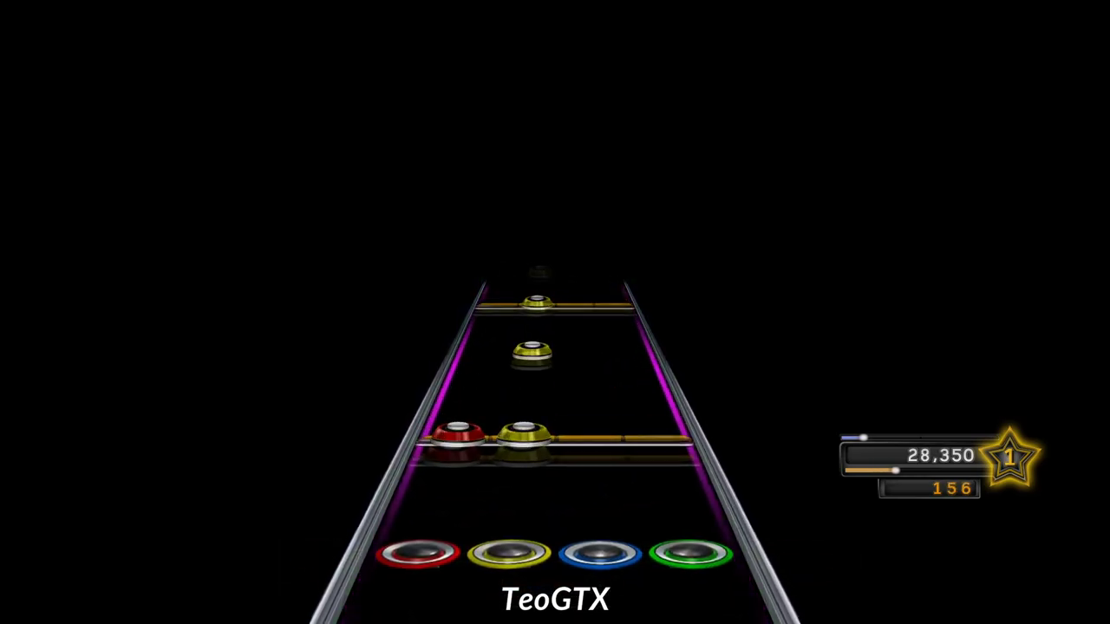
# - Pause the song, leave it for the main menu, and exit the game
pyautogui.press('Escape')
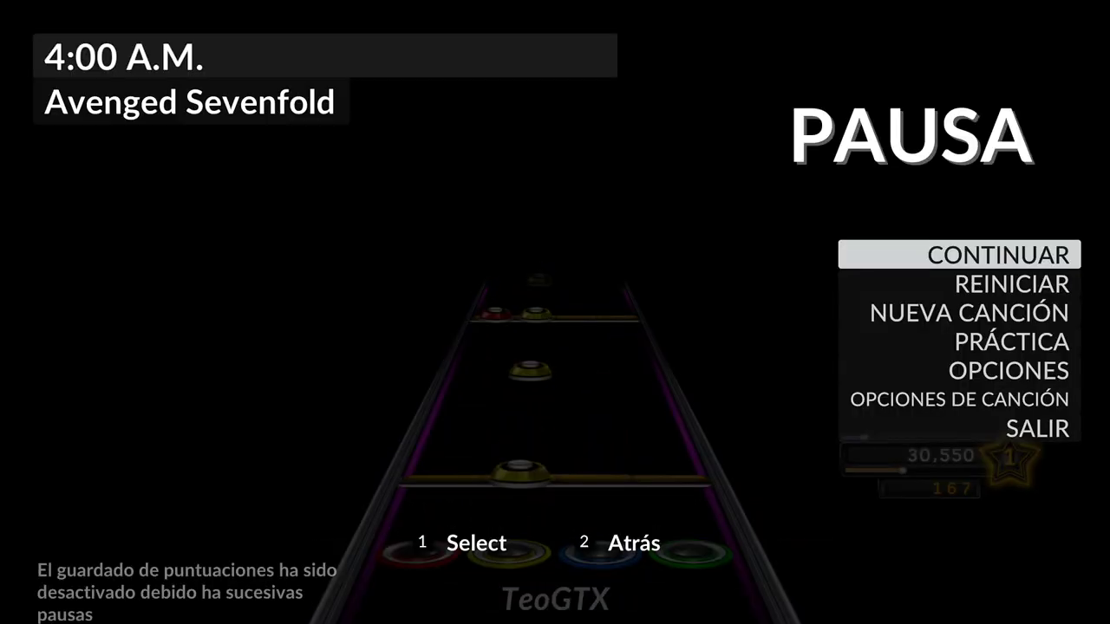
pyautogui.press('Up')
pyautogui.press('Return')
pyautogui.press('Return')
pyautogui.press('Up')
pyautogui.press('Return')
pyautogui.press('Return')
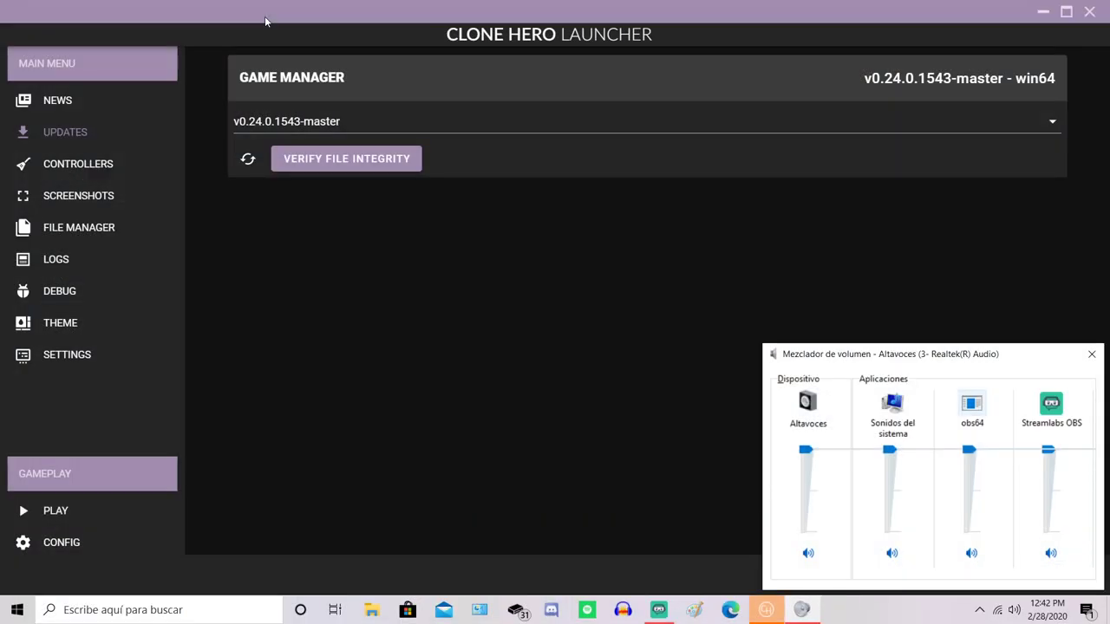
# - Close the volume mixer and minimize the Clone Hero Launcher to show the desktop
pyautogui.click(576, 325)
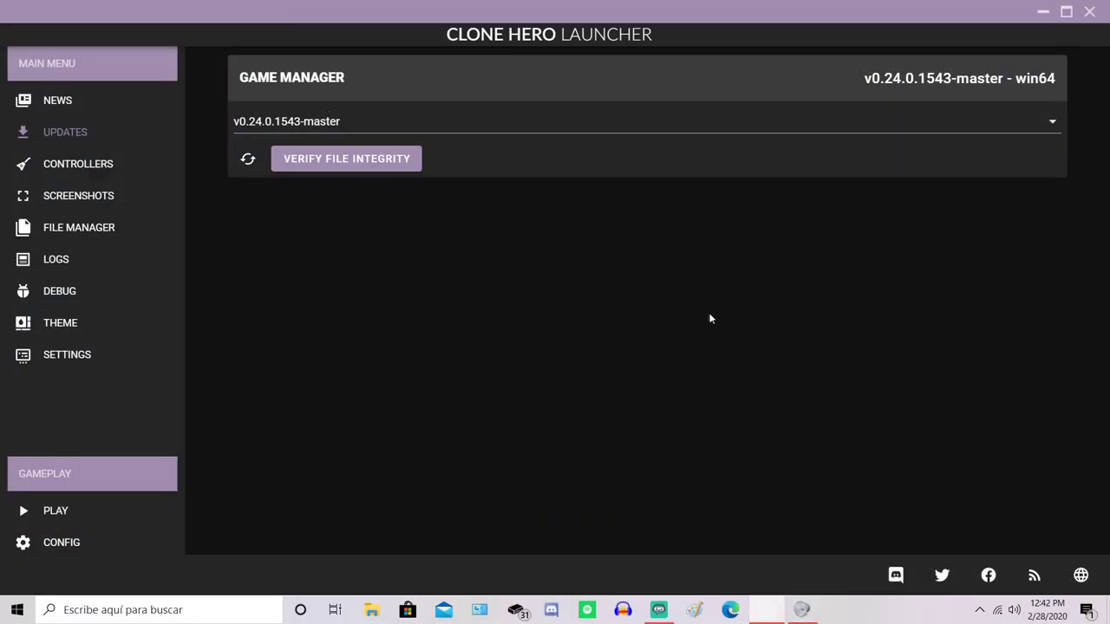
pyautogui.click(802, 609)
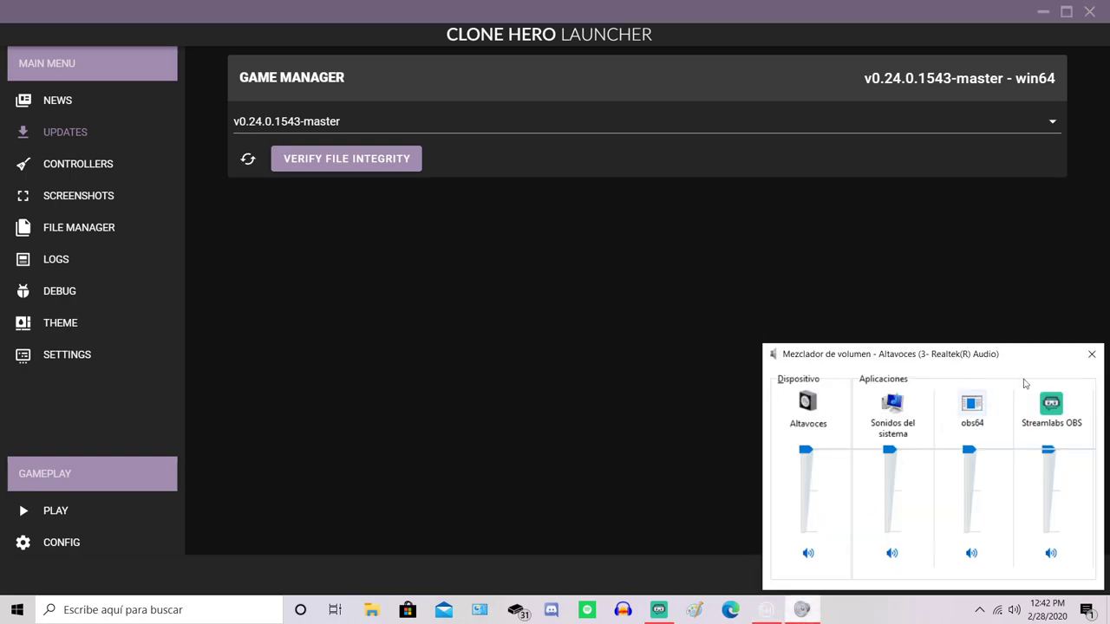
pyautogui.click(1097, 362)
pyautogui.click(1043, 11)
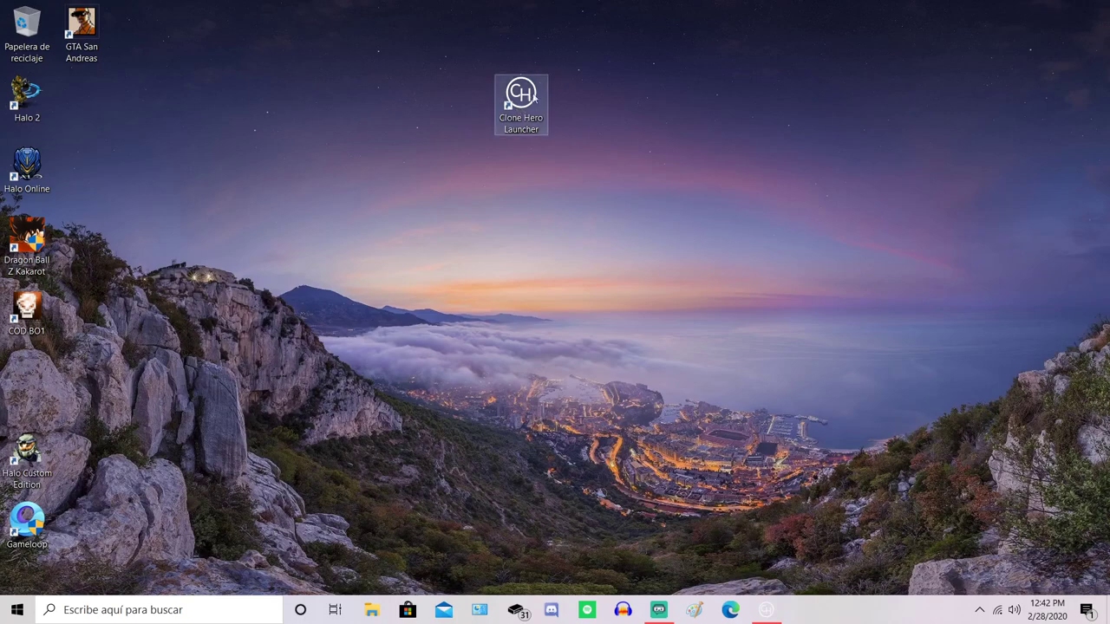
# - Move the Clone Hero Launcher desktop shortcut between the COD BO1 and Halo Custom Edition icons
pyautogui.moveTo(455, 47)
pyautogui.mouseDown()
pyautogui.moveTo(632, 208)
pyautogui.moveTo(439, 55)
pyautogui.moveTo(555, 176)
pyautogui.moveTo(439, 55)
pyautogui.moveTo(632, 213)
pyautogui.mouseUp()
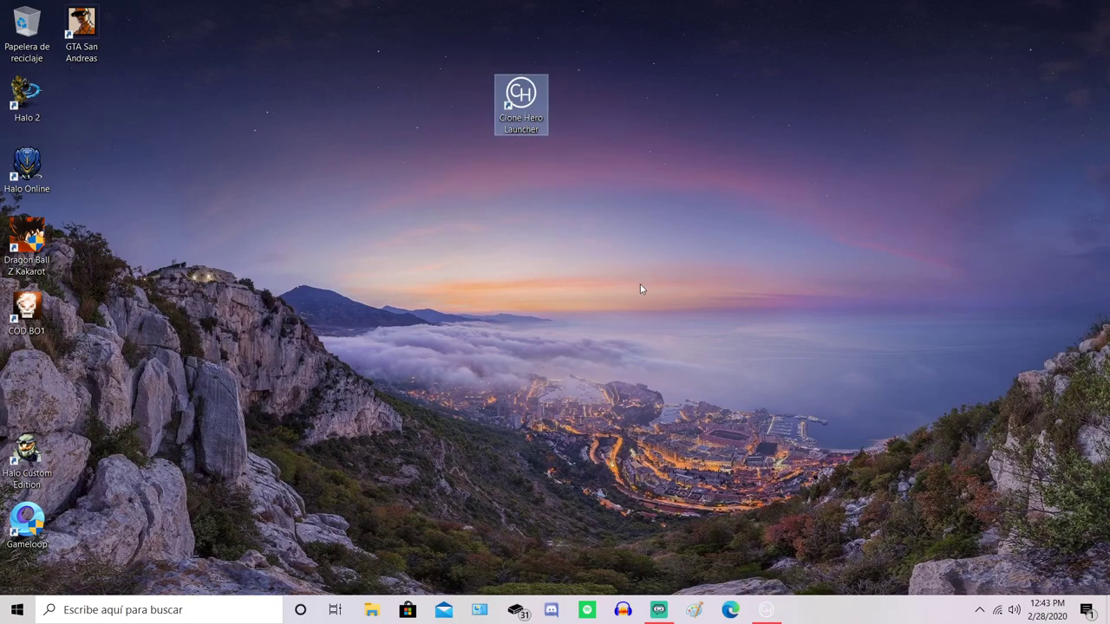
pyautogui.moveTo(501, 108)
pyautogui.mouseDown()
pyautogui.moveTo(312, 273)
pyautogui.moveTo(28, 386)
pyautogui.mouseUp()
pyautogui.rightClick(417, 46)
pyautogui.click(505, 111)
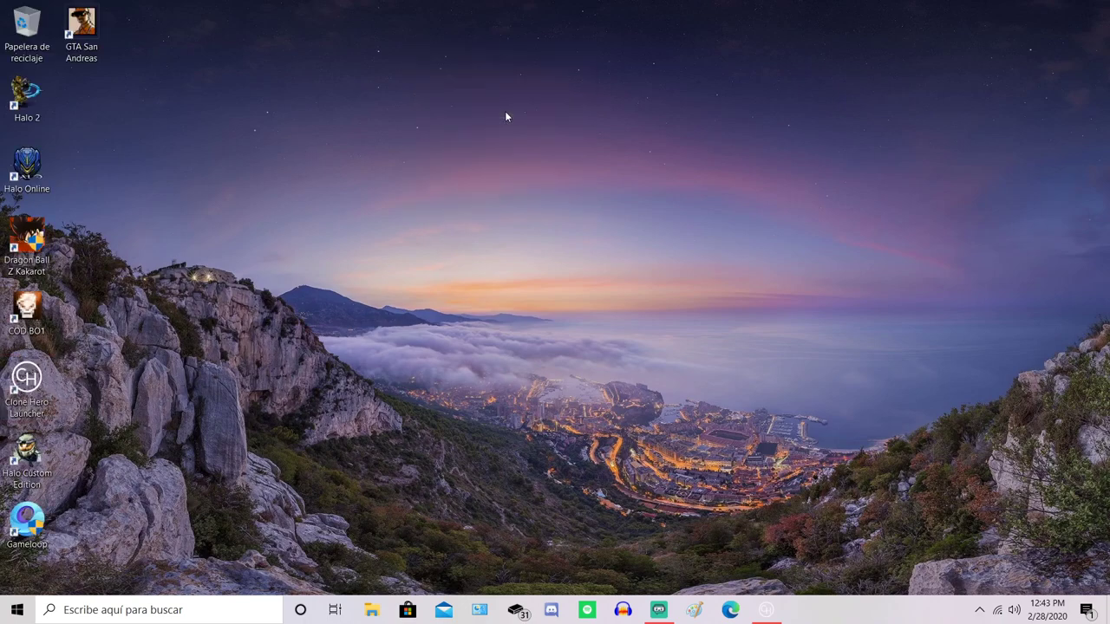
pyautogui.rightClick(505, 111)
pyautogui.click(583, 176)
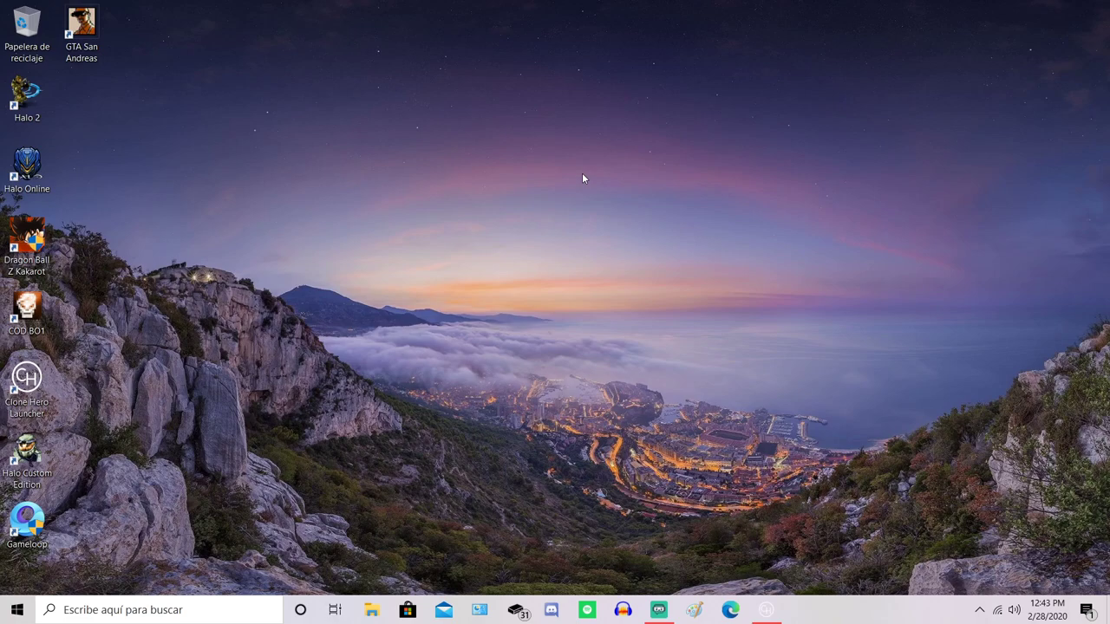